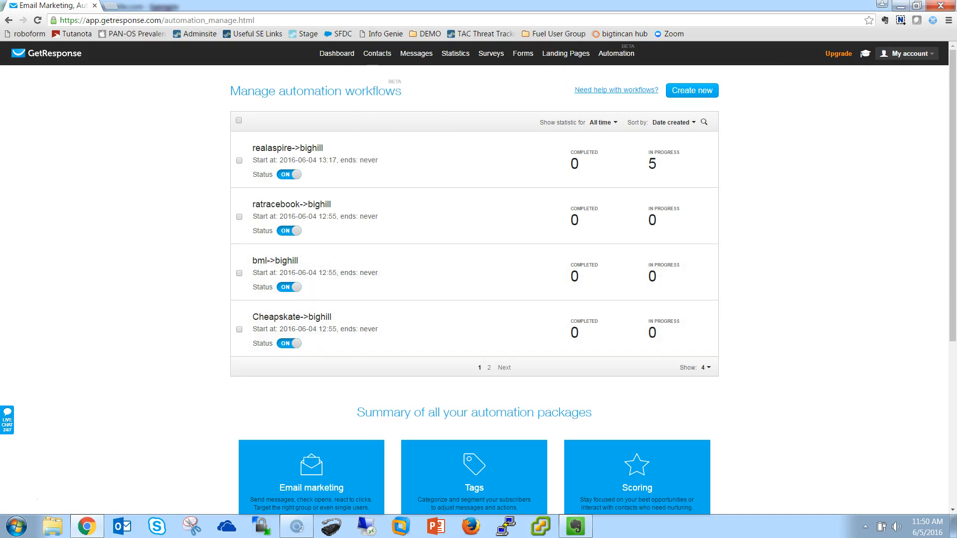
- Go to the dashboard and switch the current campaign to cheapskate
left_click(337, 53)
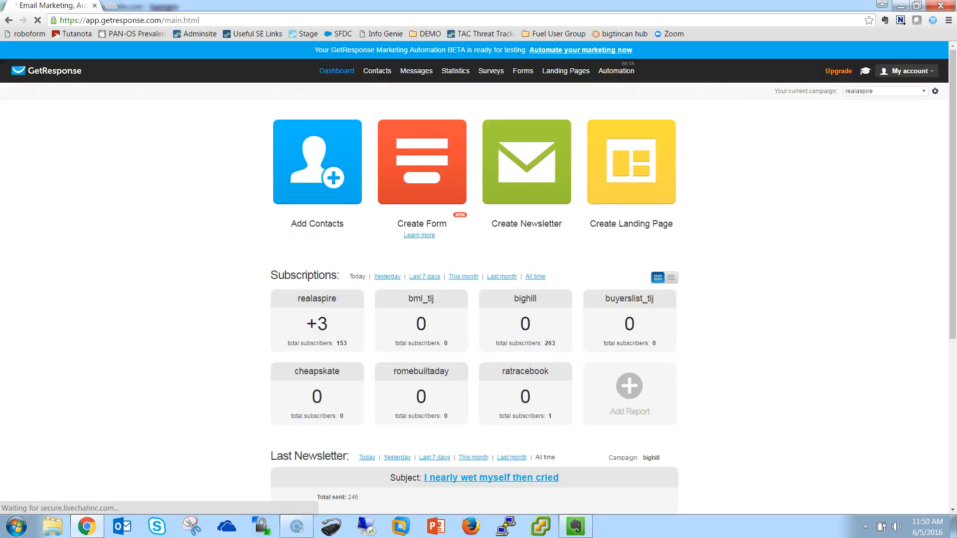
left_click(885, 91)
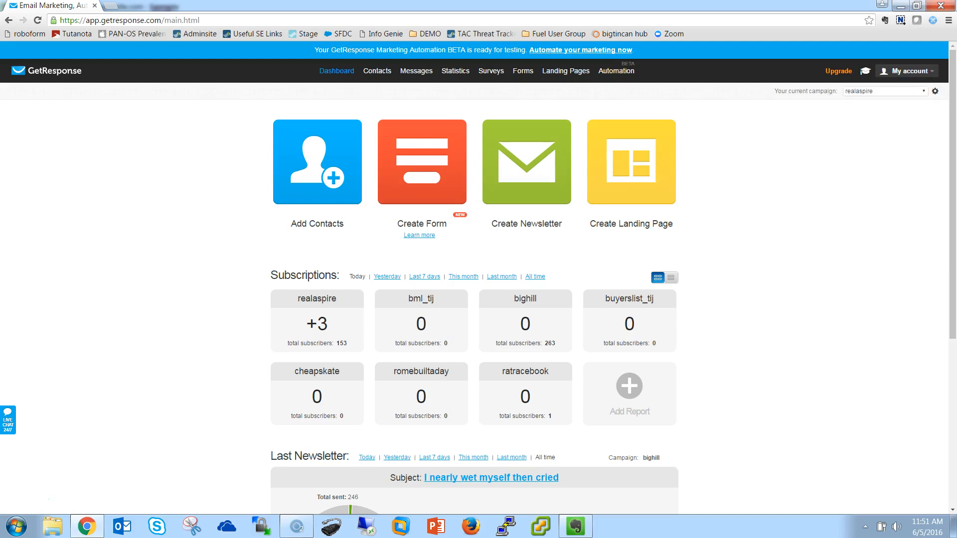
left_click(886, 91)
left_click(864, 134)
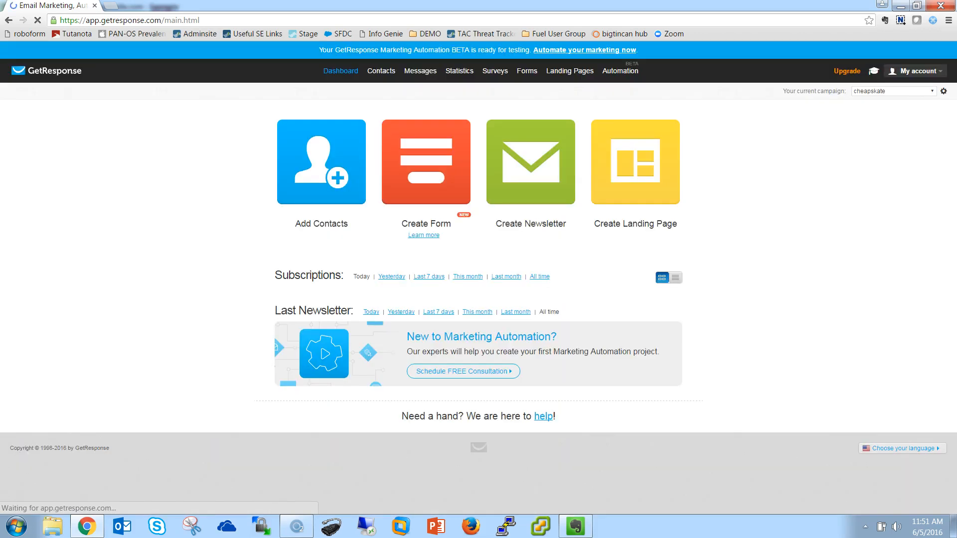
- Open the autoresponder management page and show only the autoresponders of the cheapskate campaign
mouse_move(418, 71)
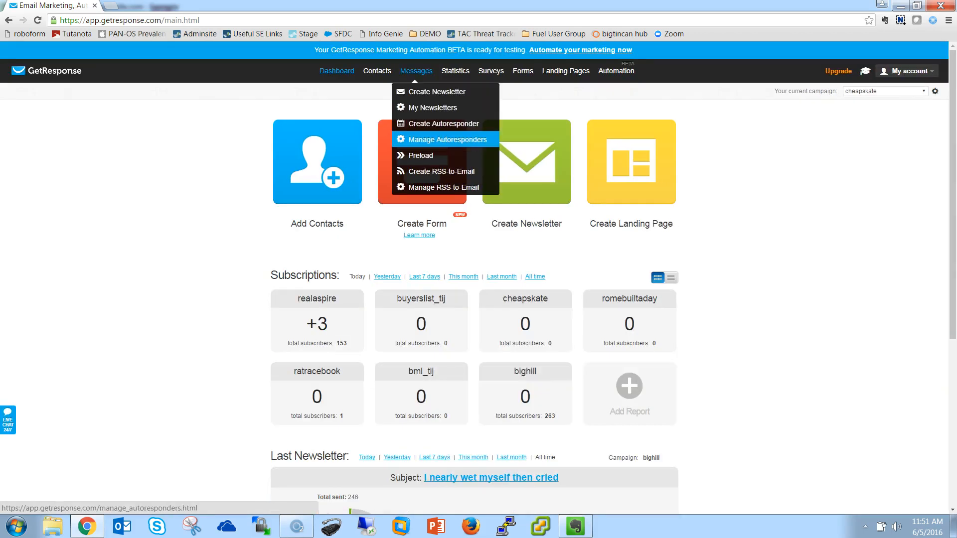
left_click(447, 140)
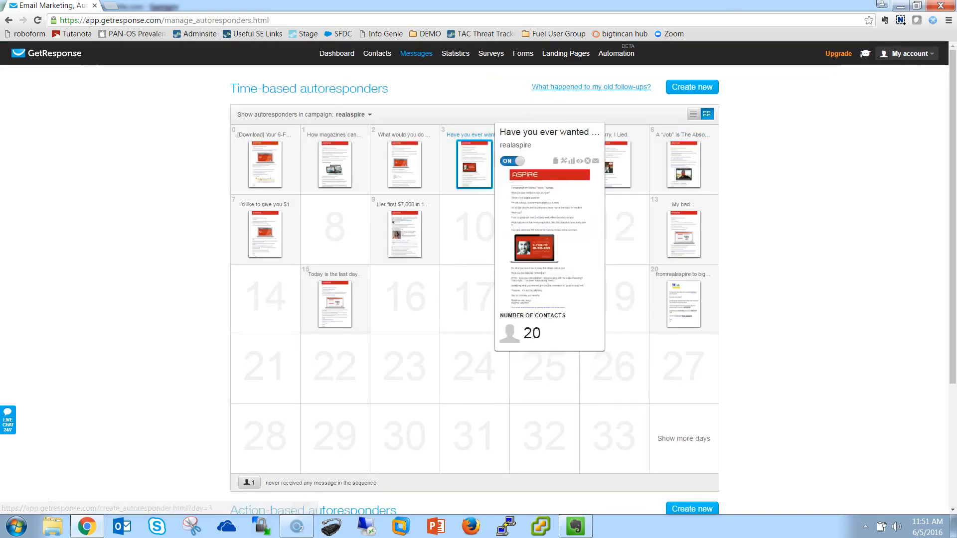
left_click(351, 114)
left_click(331, 199)
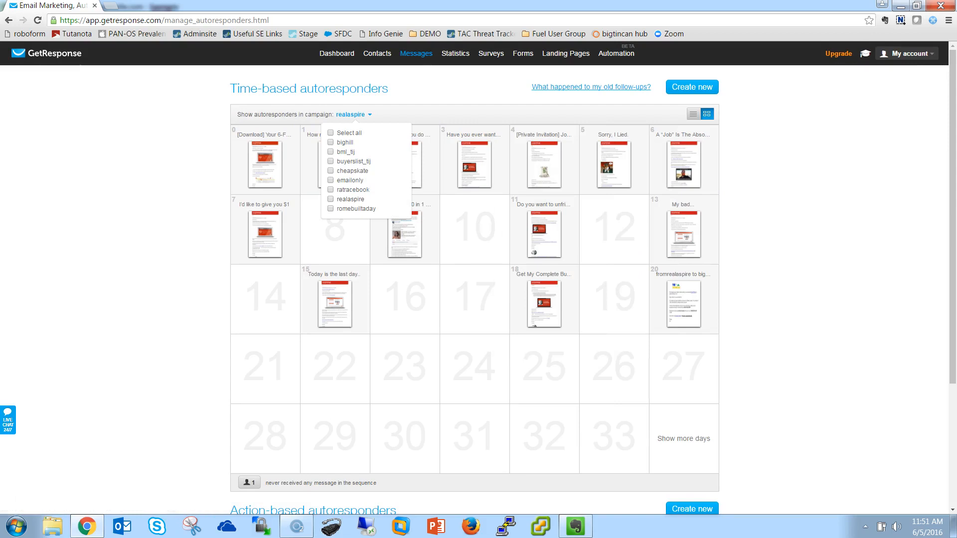
left_click(331, 170)
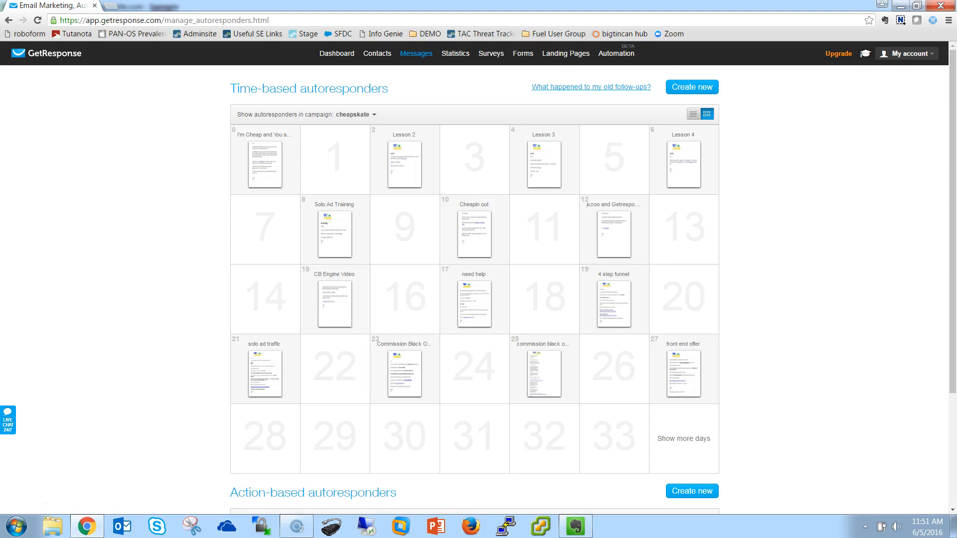
- Open the Cheapskate->bighill automation workflow for editing
mouse_move(616, 54)
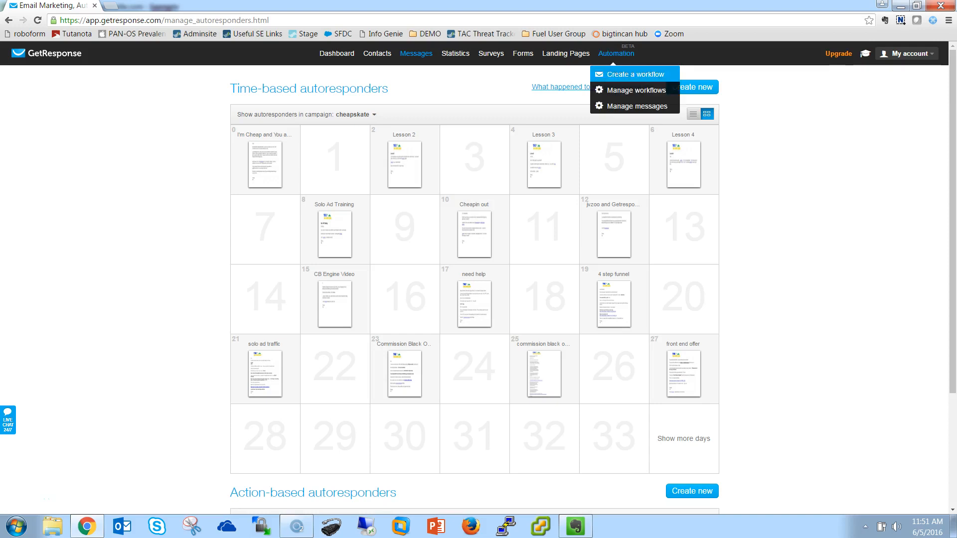
left_click(637, 90)
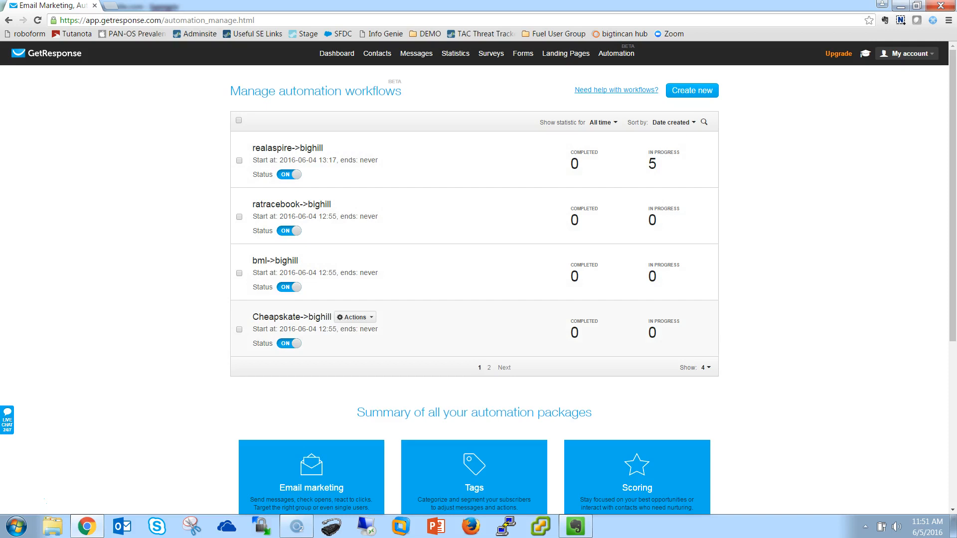
left_click(355, 318)
left_click(346, 333)
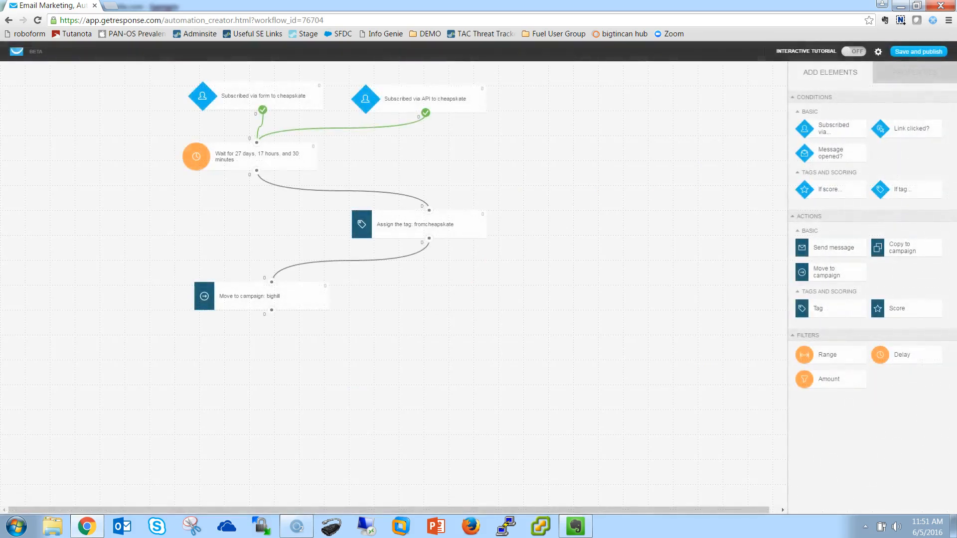
- Spread out the workflow by moving the campaign, tag and wait elements further down the canvas
left_click_drag(262, 296, 284, 386)
left_click_drag(420, 224, 368, 282)
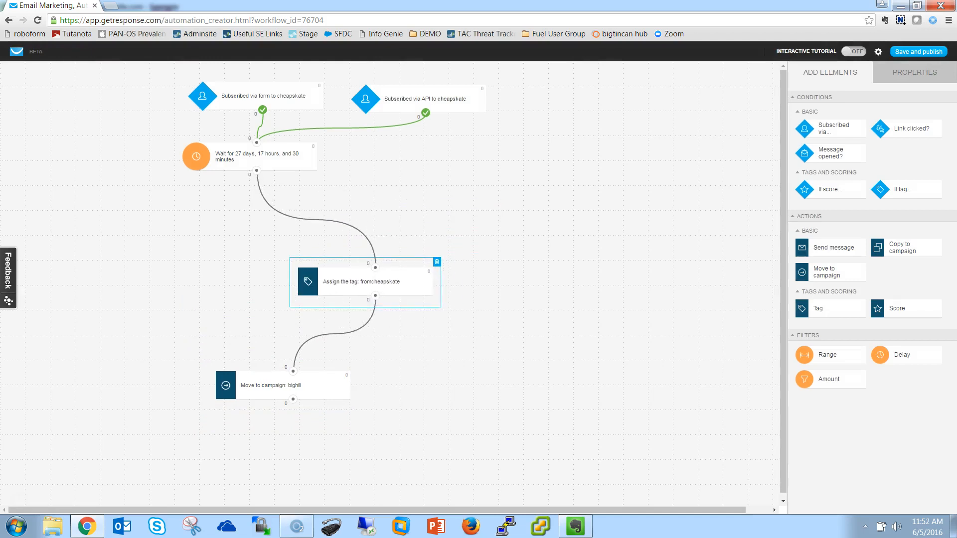
left_click_drag(257, 157, 293, 197)
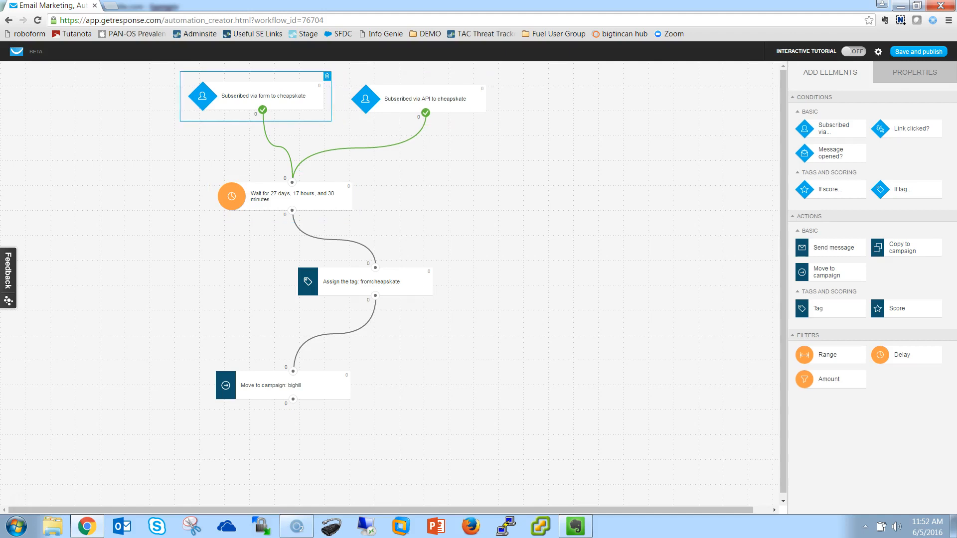
- Add another Subscribed via condition to the canvas and set its campaign to the specific campaign cheapskate
left_click_drag(834, 129, 583, 164)
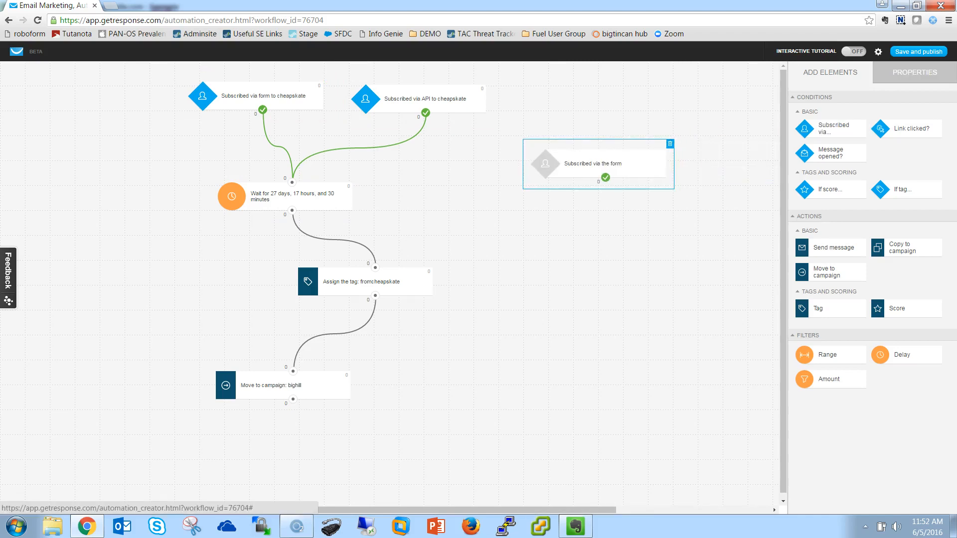
left_click(915, 72)
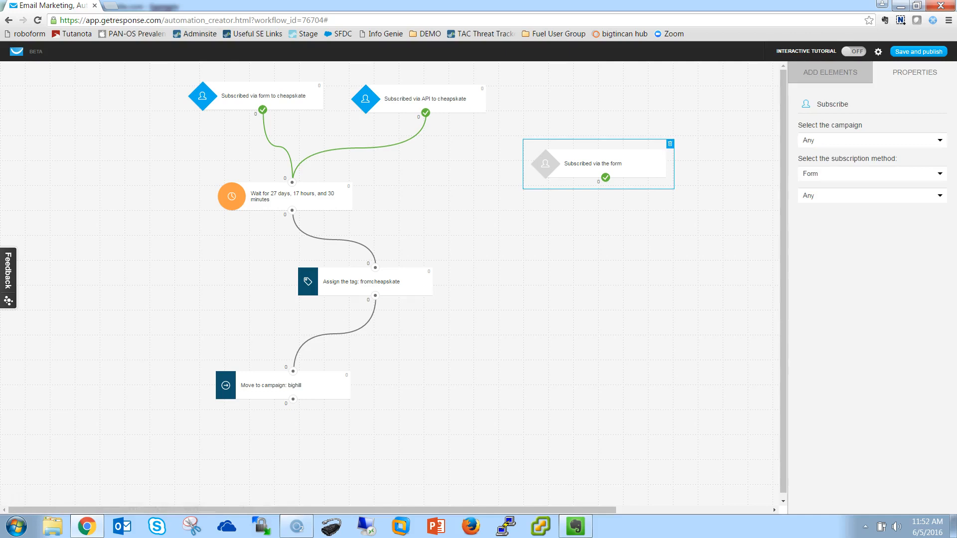
left_click(872, 140)
left_click(873, 153)
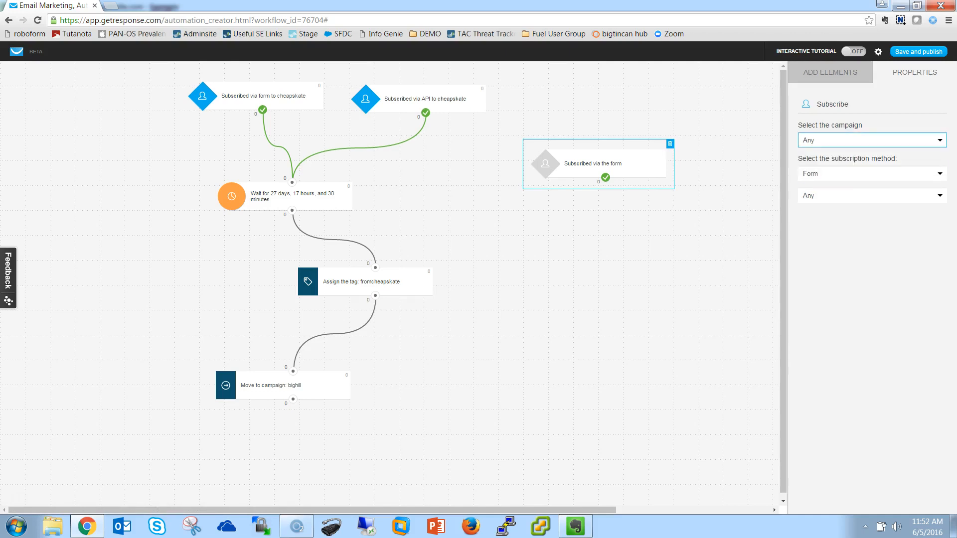
left_click(872, 140)
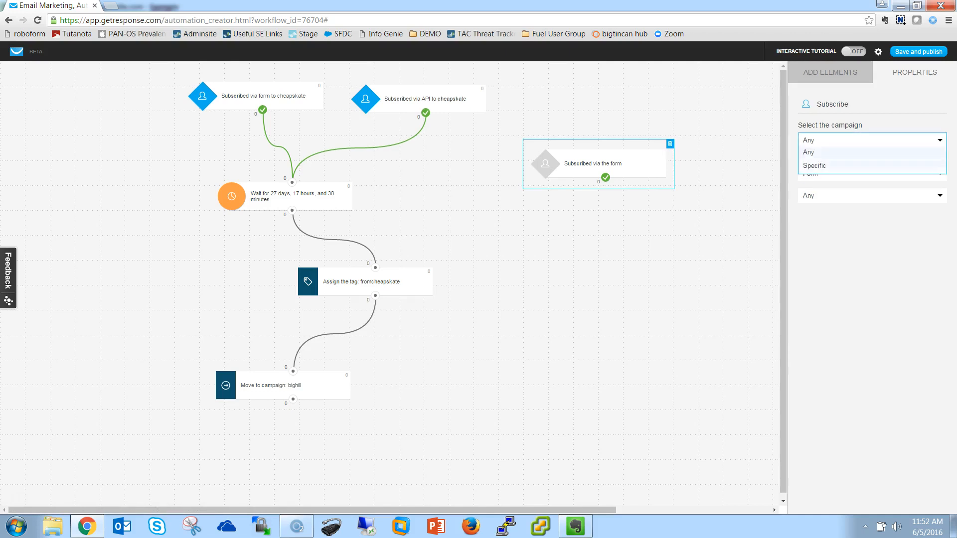
left_click(872, 164)
left_click(873, 162)
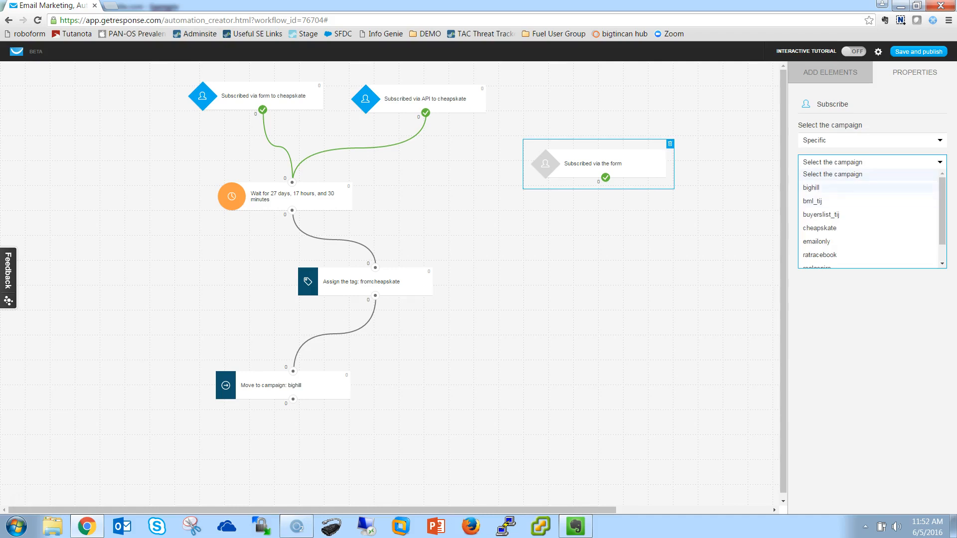
left_click(873, 227)
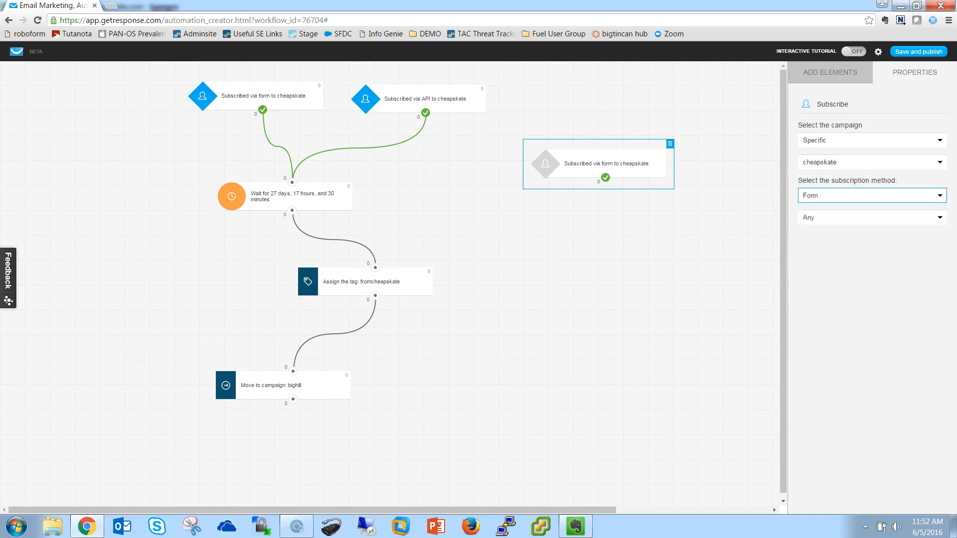
- Check the extra condition's subscription methods, keep Form with Any, and delete the condition from the canvas
left_click(873, 195)
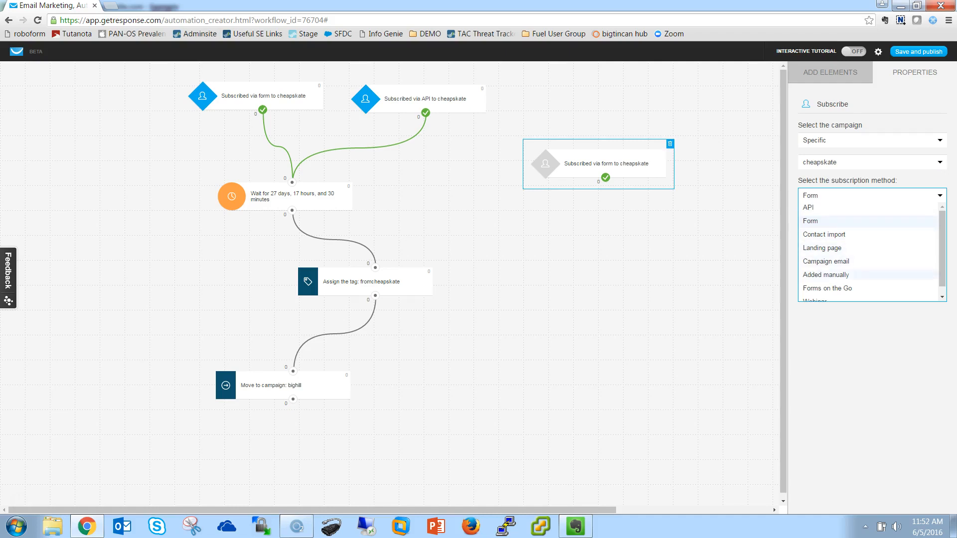
scroll(868, 249, "down", 1)
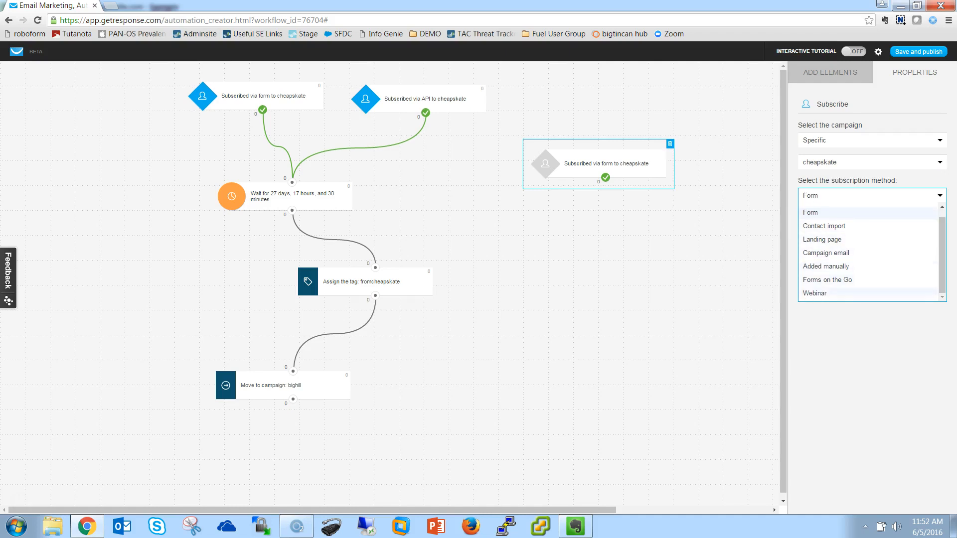
scroll(872, 242, "up", 1)
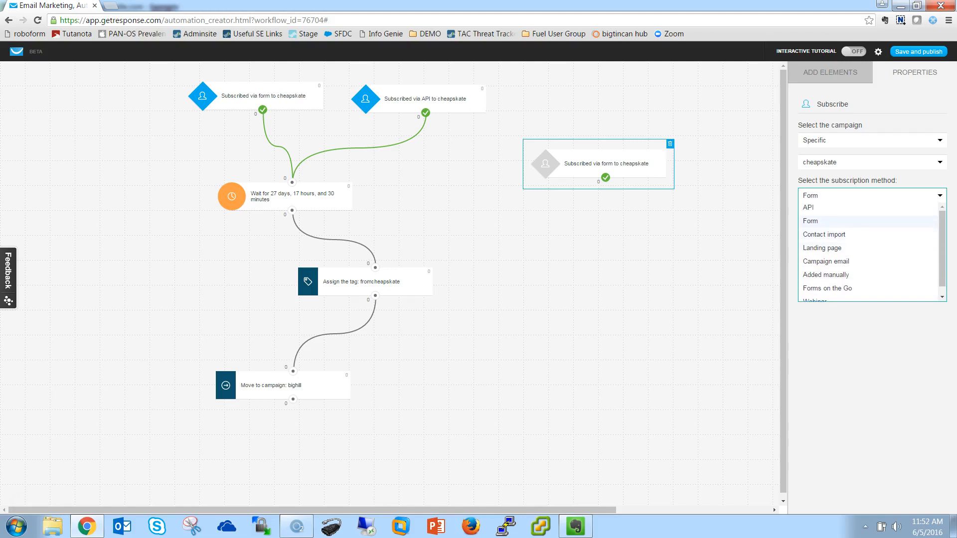
left_click(868, 220)
left_click(872, 218)
left_click(871, 220)
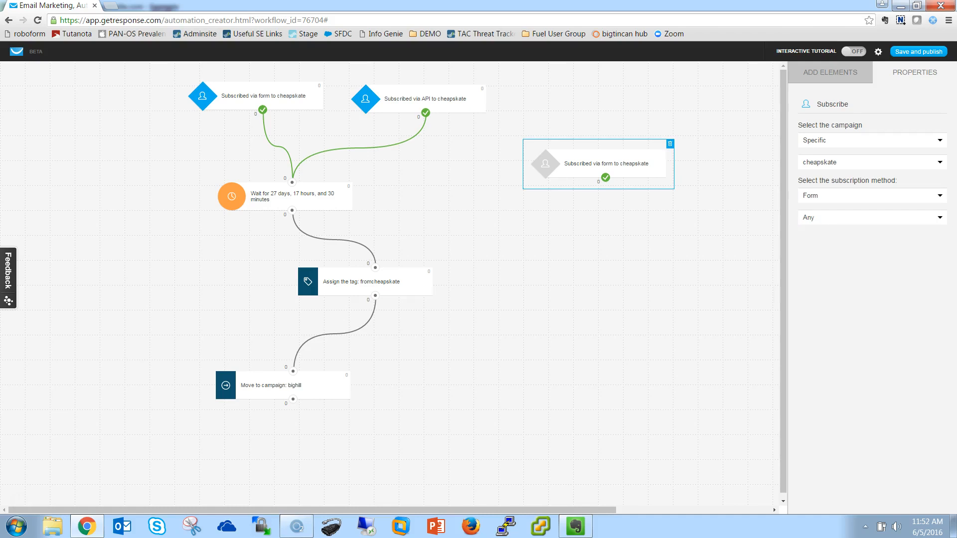
key("Delete")
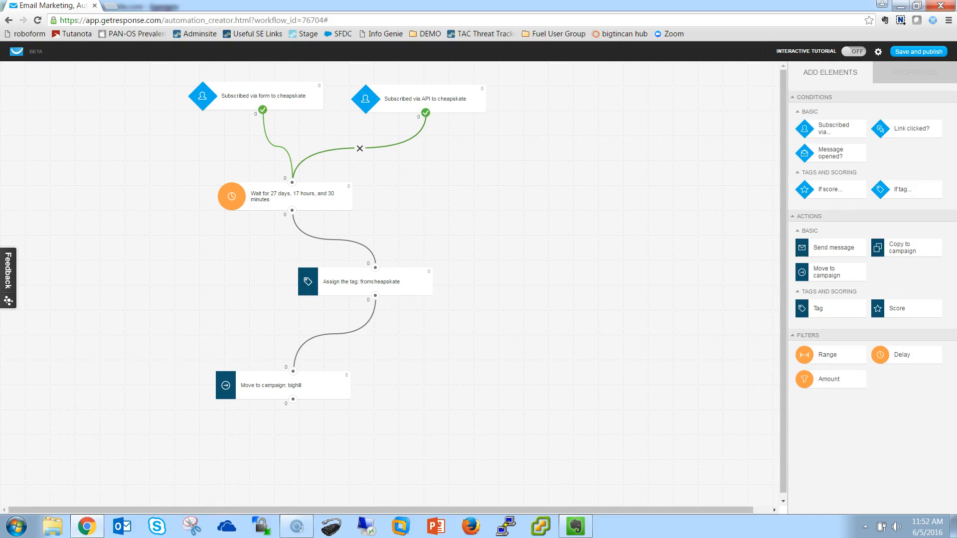
- Remove the link between the API subscription condition and the wait element, and reconnect the two
left_click(360, 148)
left_click_drag(426, 113, 292, 183)
- Review the wait element's delay time and the weekdays on which it is enabled
left_click(292, 197)
left_click(915, 72)
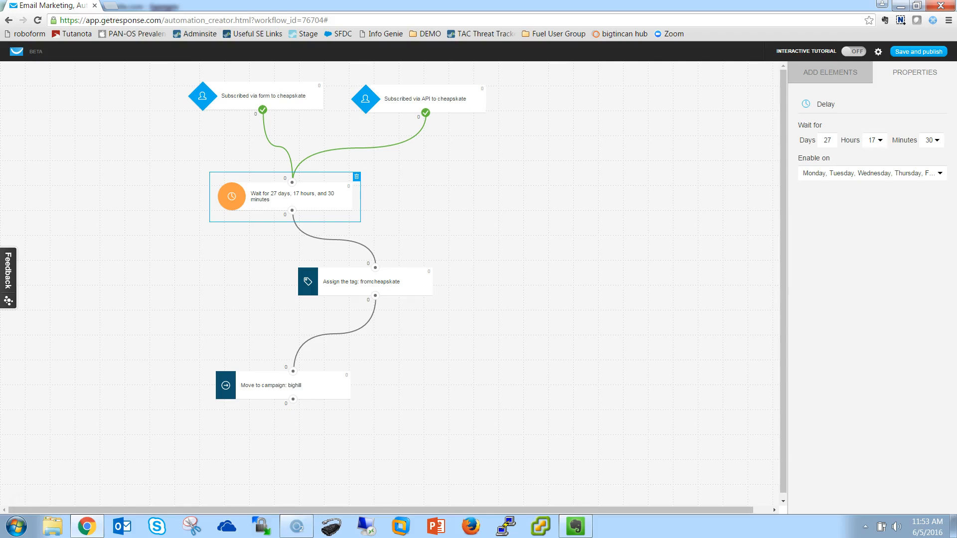
left_click(888, 173)
left_click(887, 173)
- Add a second Tag action beside the existing tag element and delete it again
left_click(831, 72)
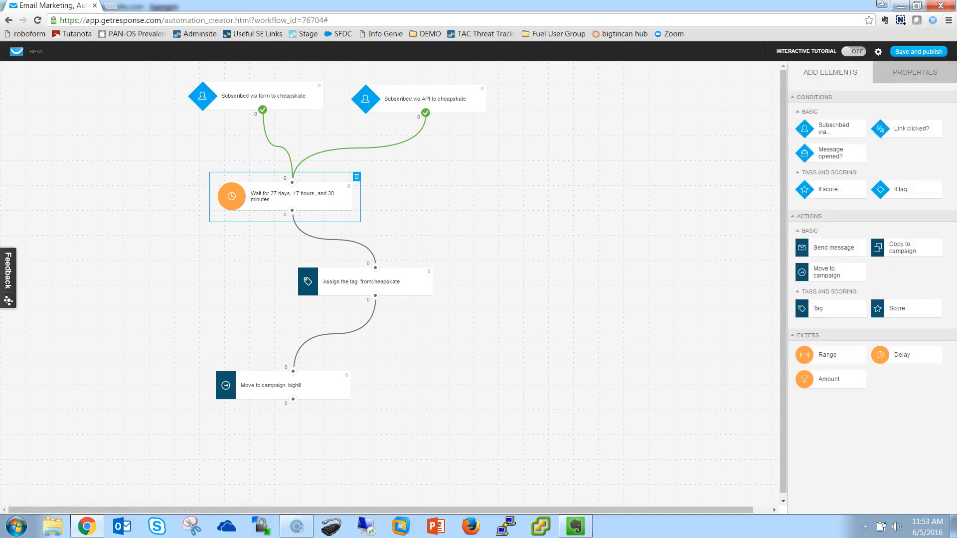
left_click_drag(818, 308, 499, 300)
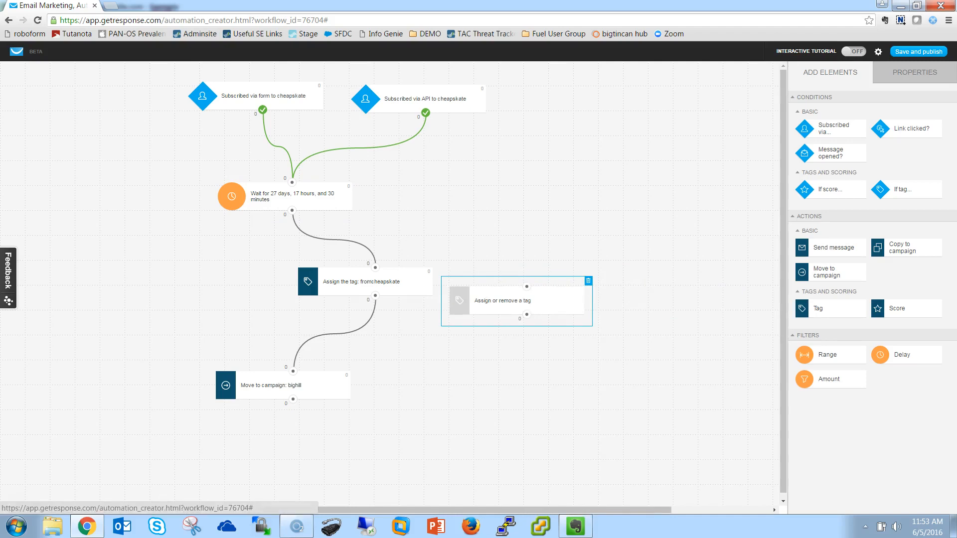
left_click(589, 282)
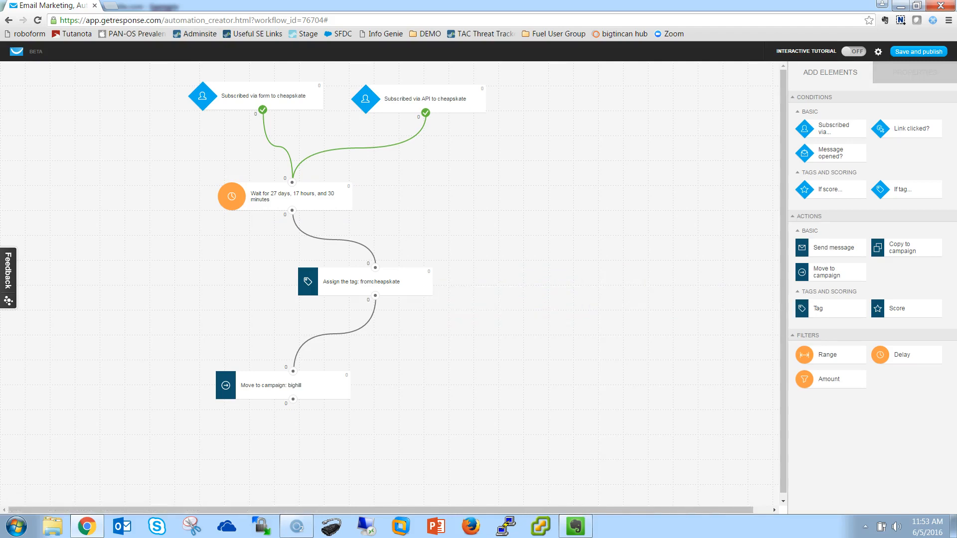
- Review the existing tag element's properties, keeping fromcheapskate as the tag to assign
left_click(366, 282)
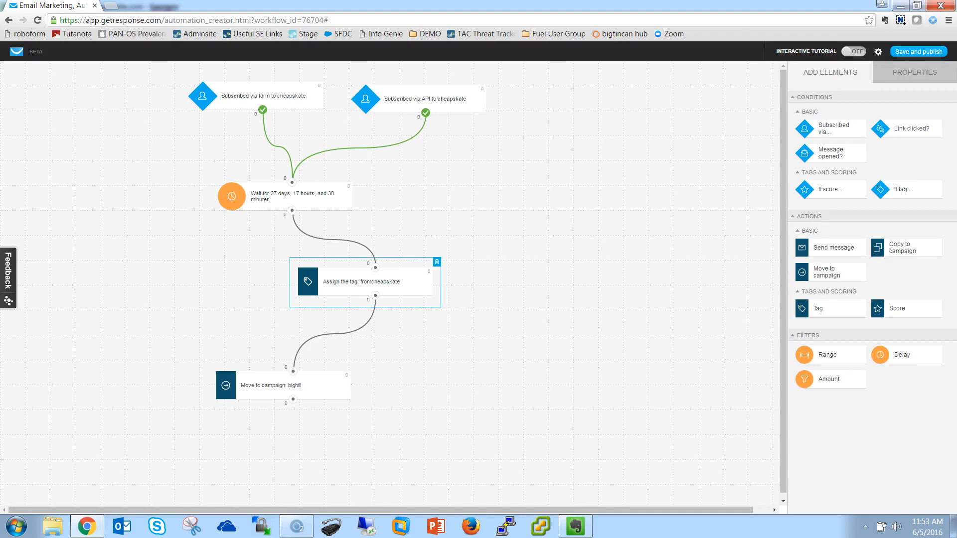
left_click(915, 73)
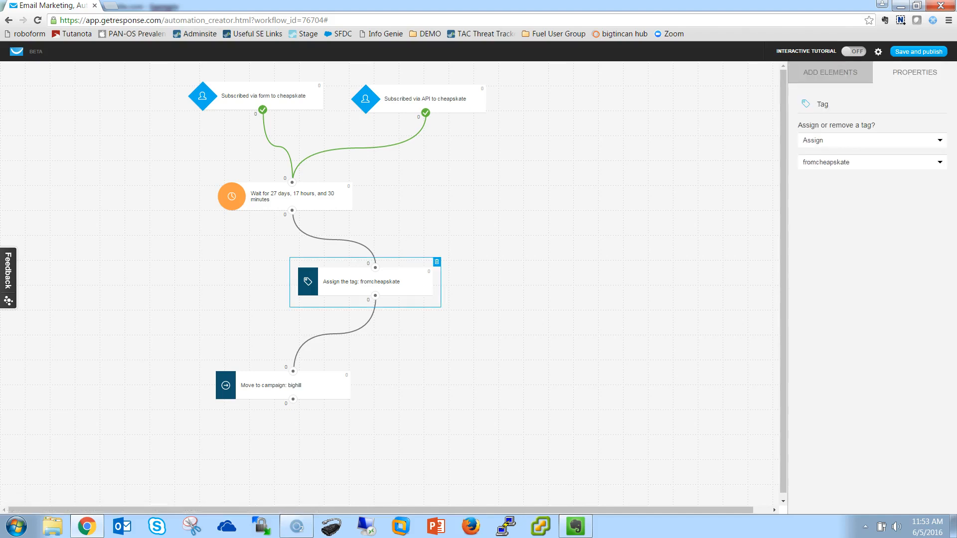
left_click(873, 163)
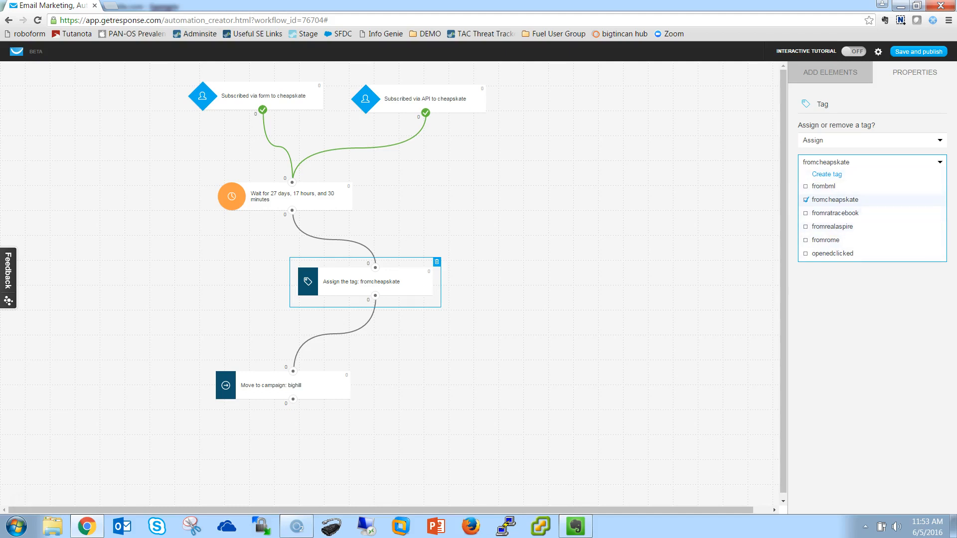
left_click(835, 200)
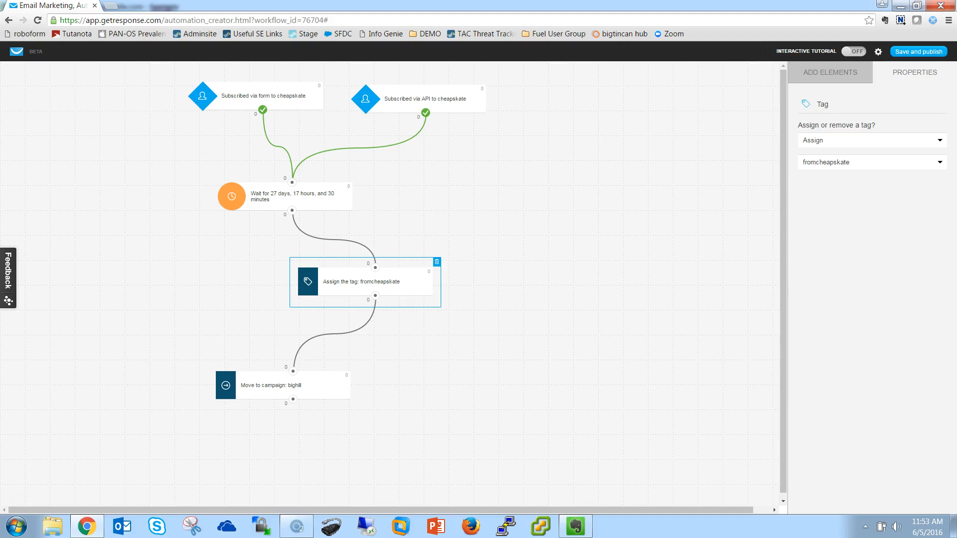
left_click_drag(362, 282, 364, 280)
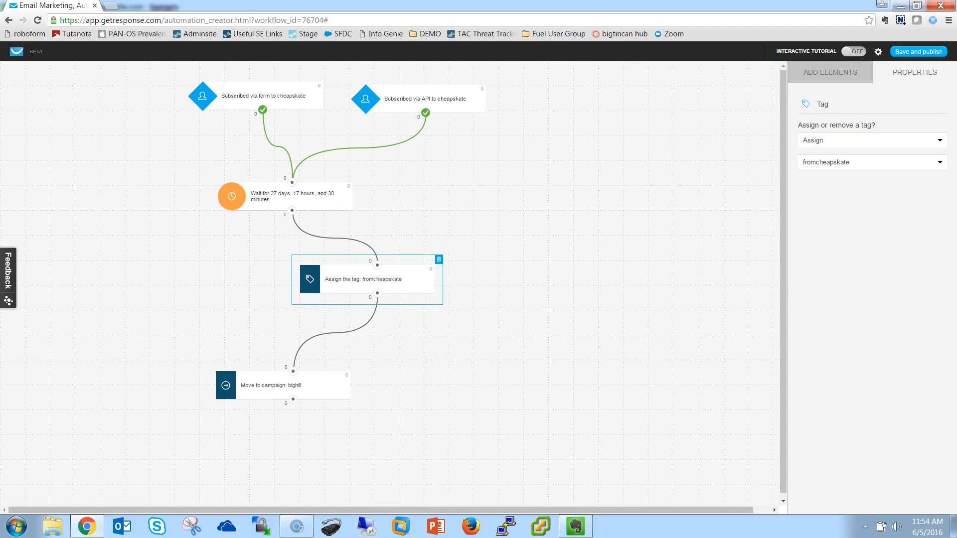
- Open the properties of the Move to campaign element to view its destination campaign and autoresponder cycle
left_click(831, 72)
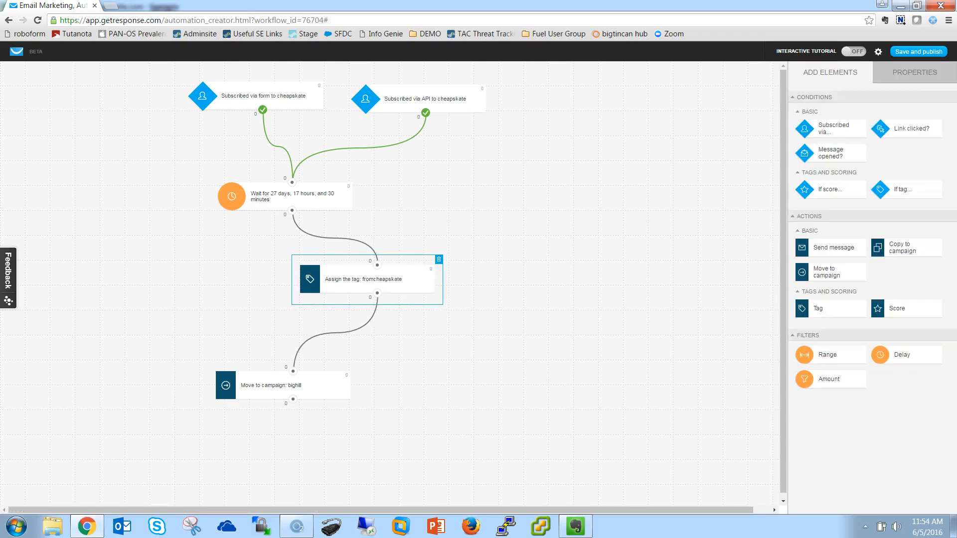
left_click(283, 386)
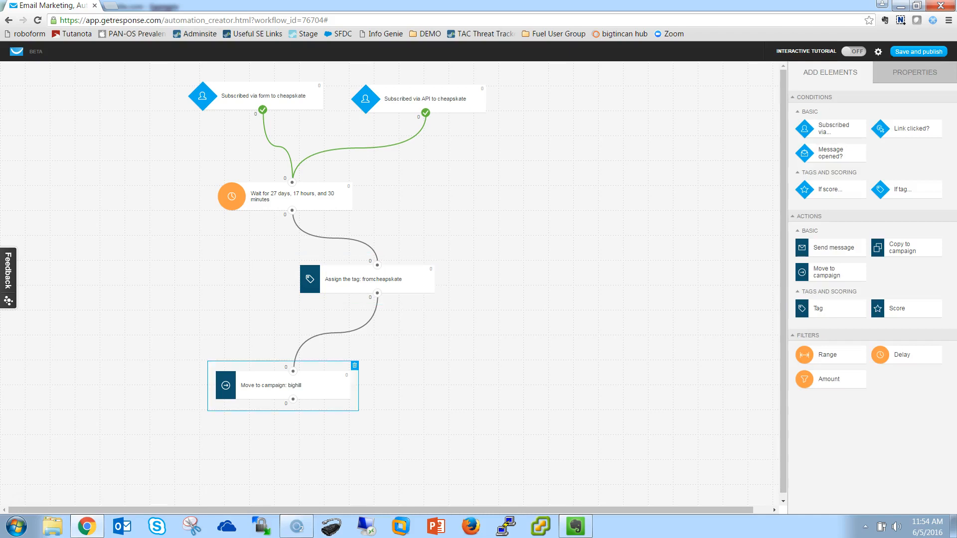
left_click(915, 72)
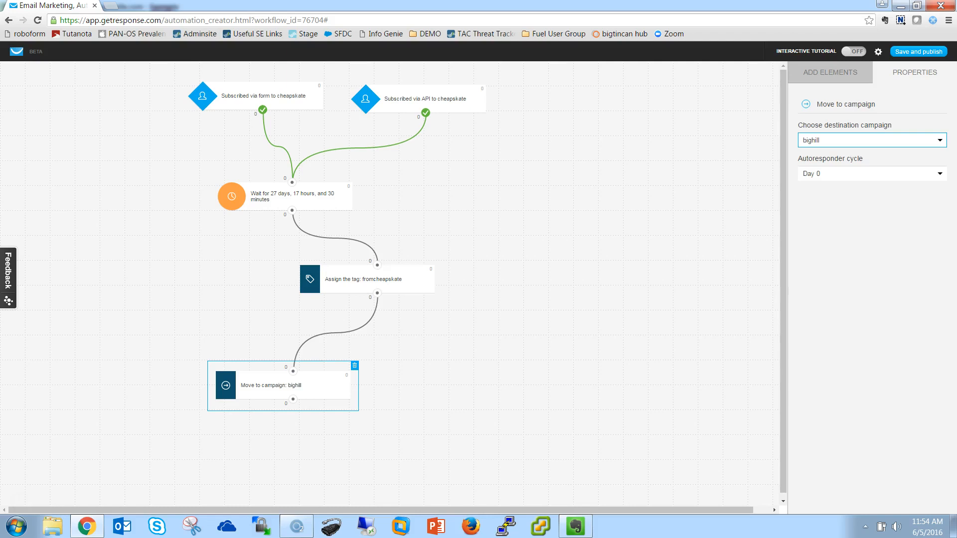
- Review the autoresponder cycle options for the Move to campaign element and choose Day 0
left_click(872, 173)
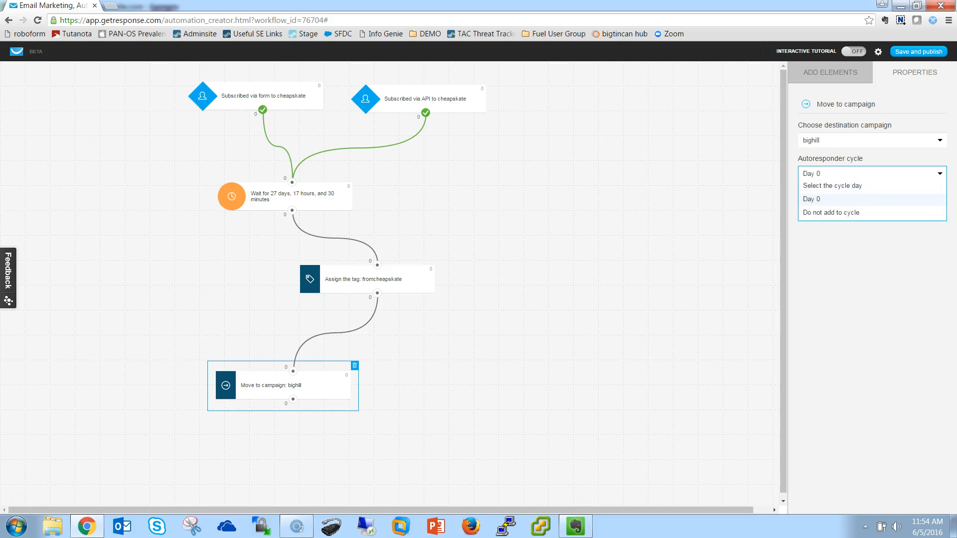
left_click(812, 199)
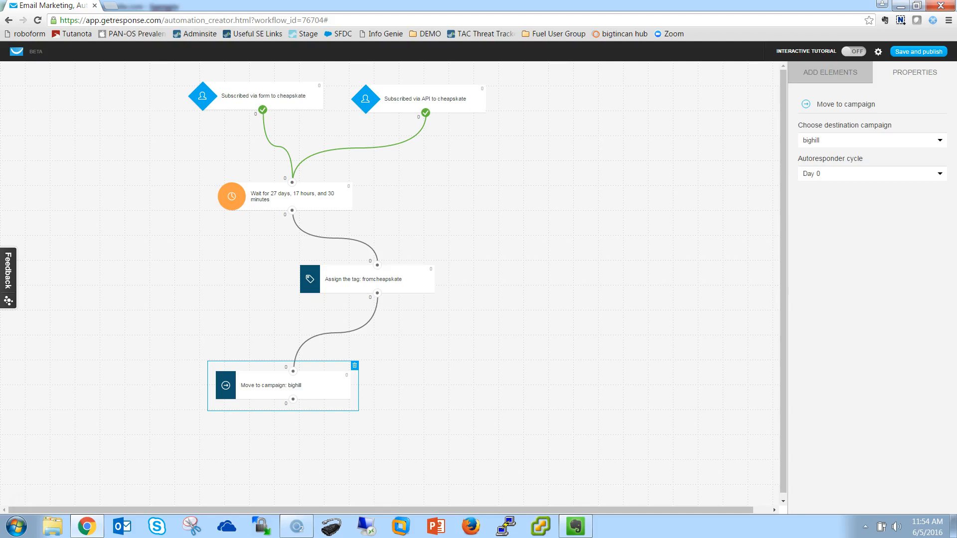
- Leave the workflow editor without saving changes and return to the list of automation workflows
left_click(831, 73)
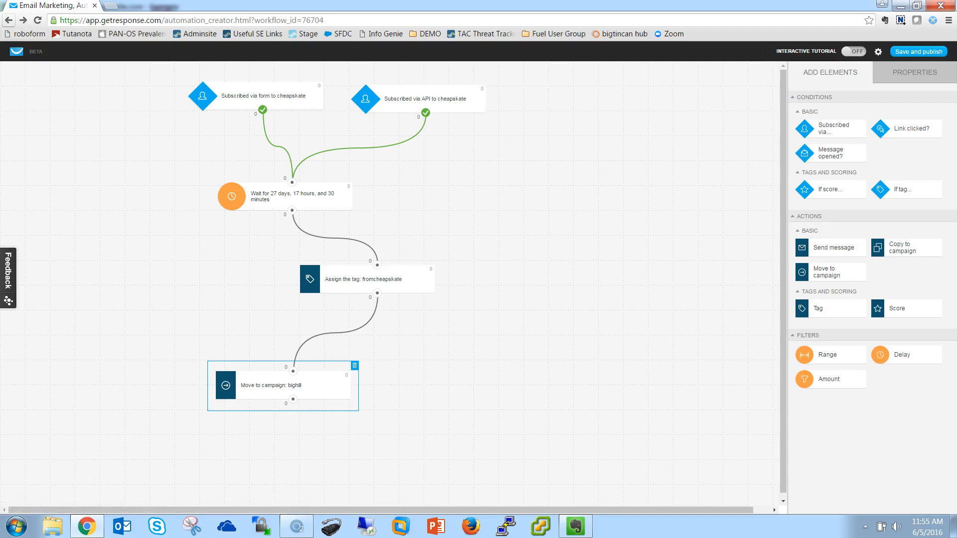
key("F5")
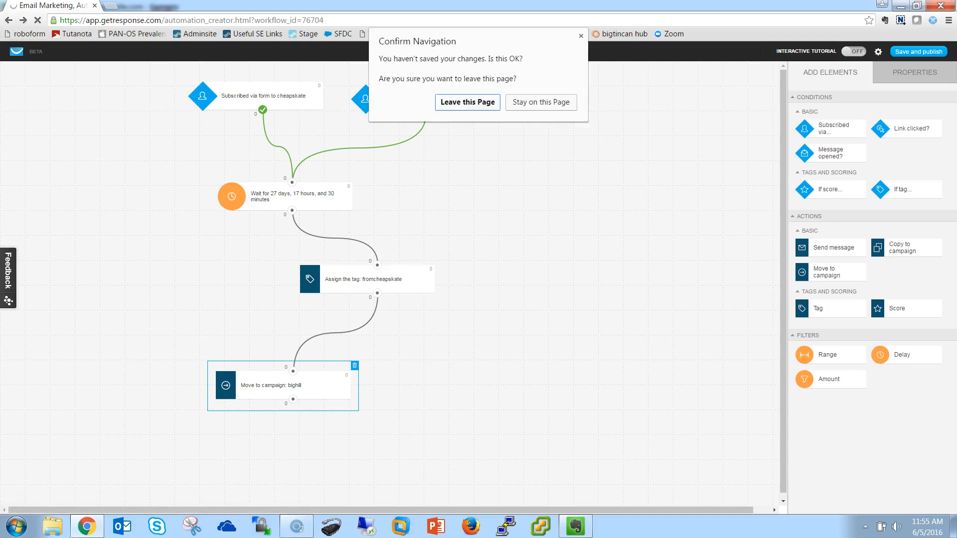
key("Return")
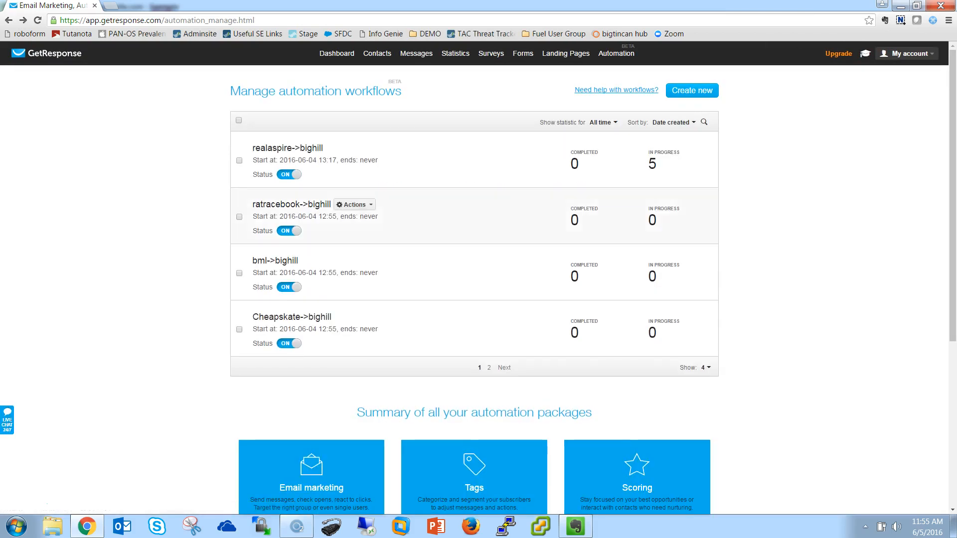
- Set the automation workflow list to show 25 workflows per page
left_click(706, 367)
left_click(708, 408)
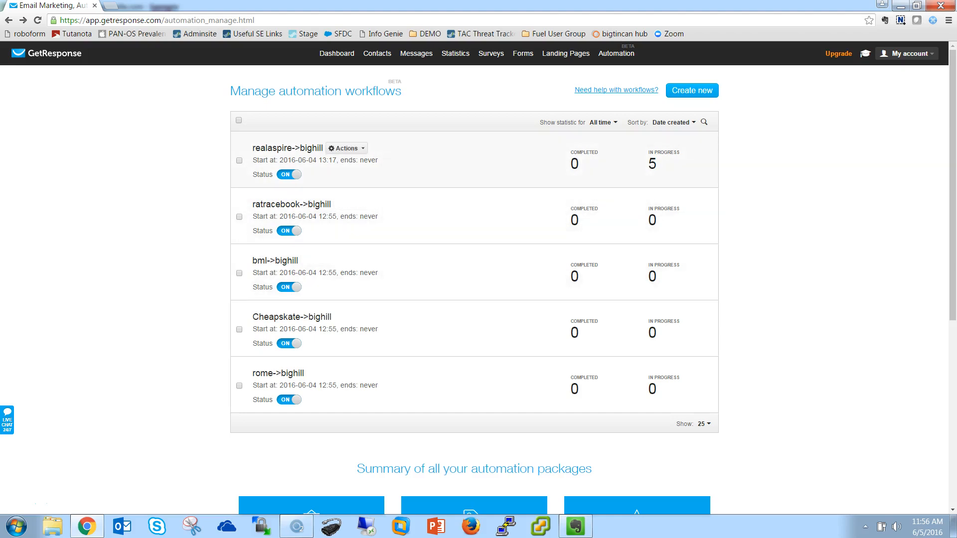
- Examine the in-progress and completed subscriber statistics of the realaspire->bighill workflow
left_click_drag(648, 152, 659, 166)
left_click(763, 172)
left_click_drag(648, 152, 658, 165)
left_click_drag(580, 165, 571, 164)
left_click(749, 153)
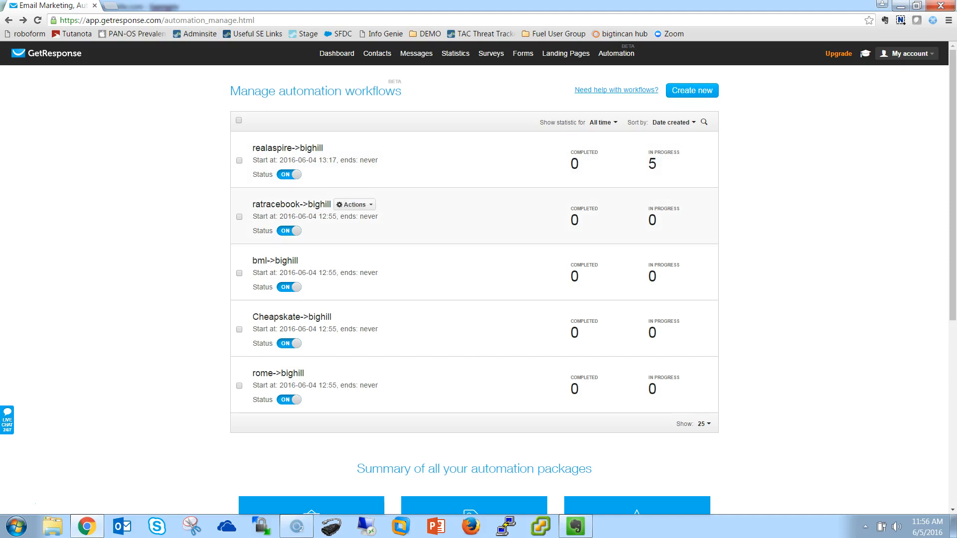